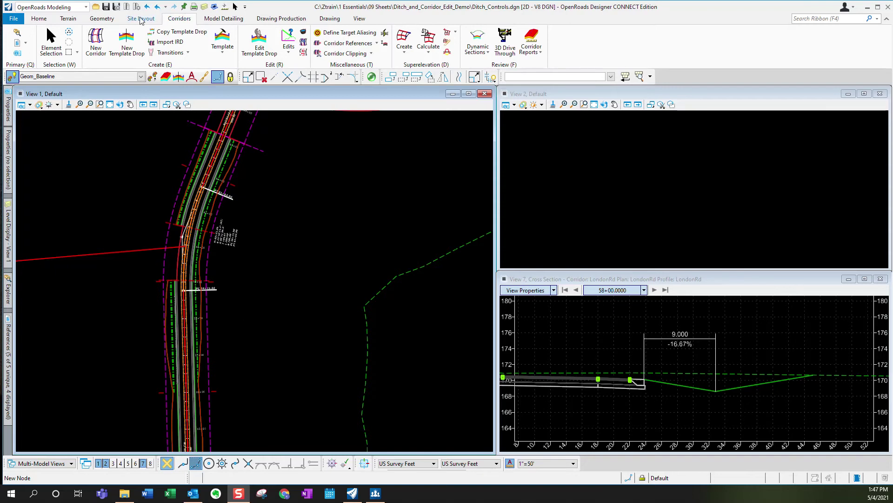
Step: Start Single Offset Partial with offset 0.000 and feature name DitchControl_RT_56+25
{"action": "left_click", "coordinate": [106, 21]}
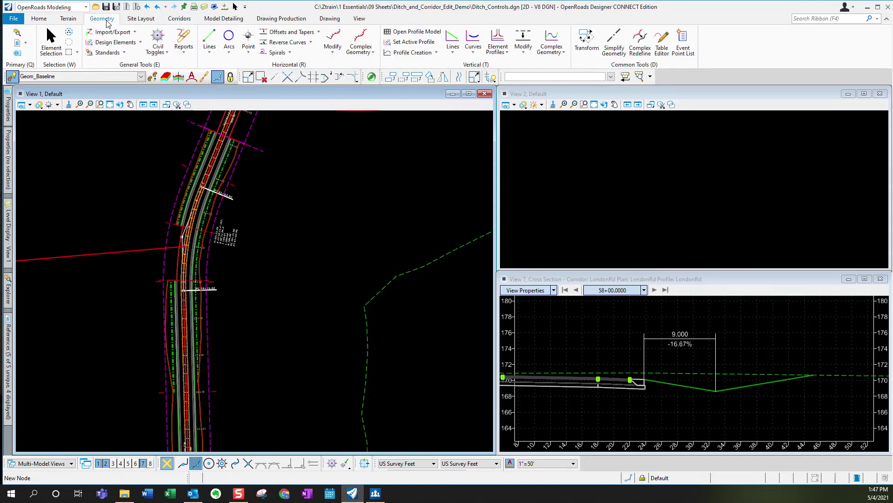
{"action": "left_click", "coordinate": [319, 33]}
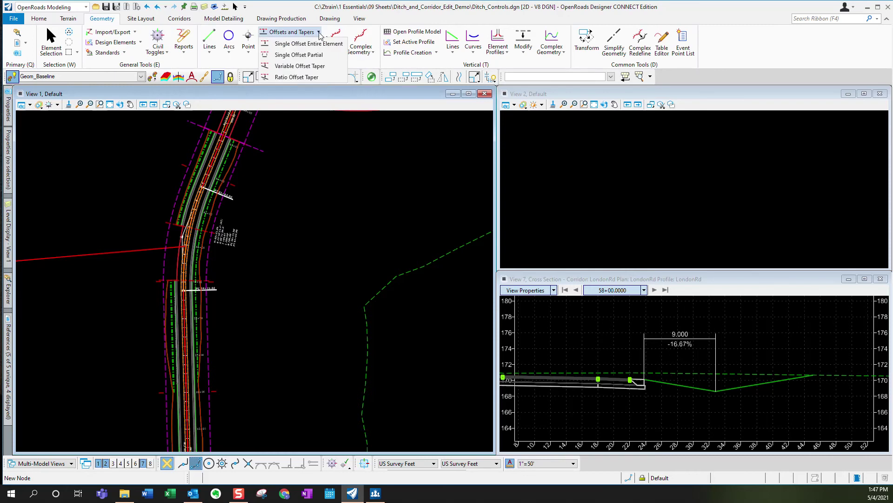
{"action": "left_click", "coordinate": [302, 55]}
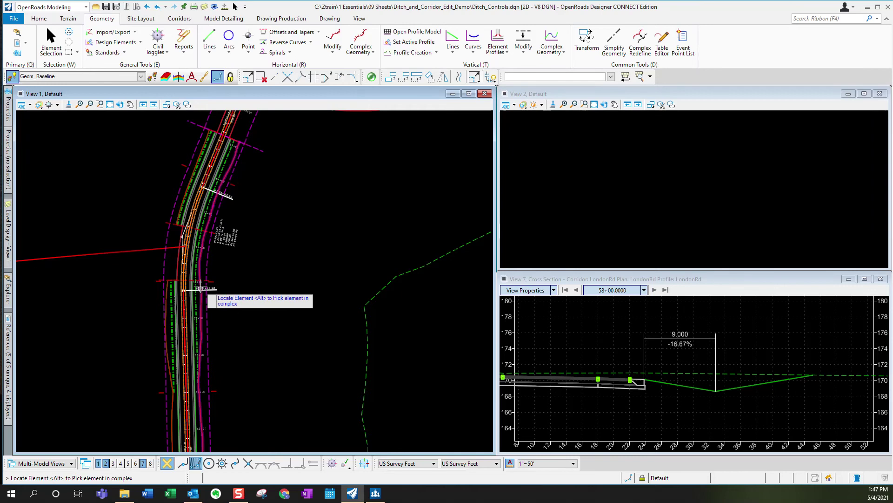
{"action": "mouse_move", "coordinate": [371, 78]}
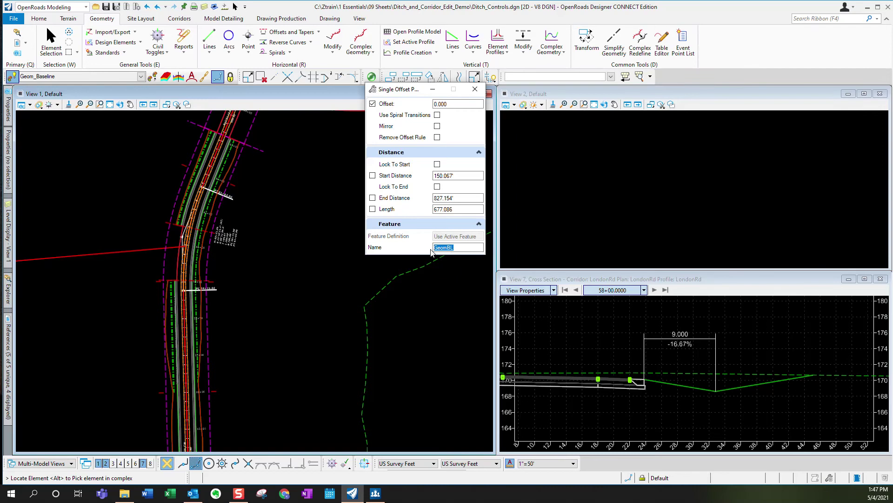
{"action": "type", "text": "Ditch"}
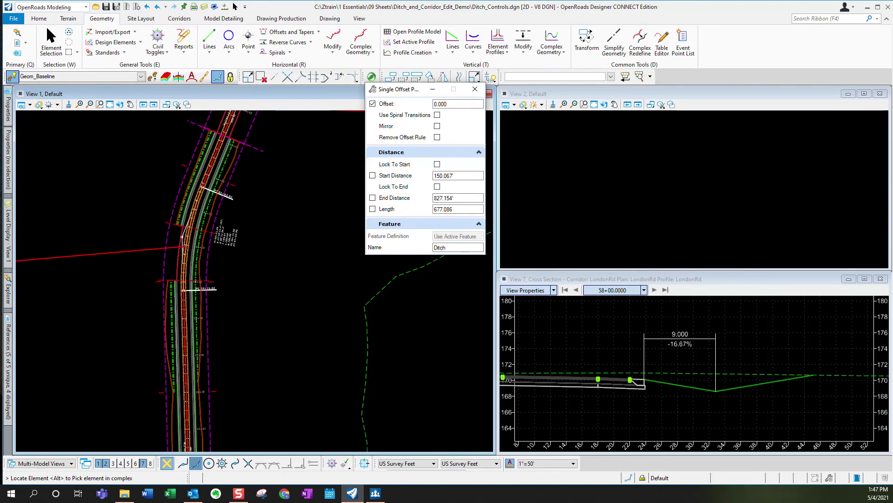
{"action": "type", "text": "Control_RT_"}
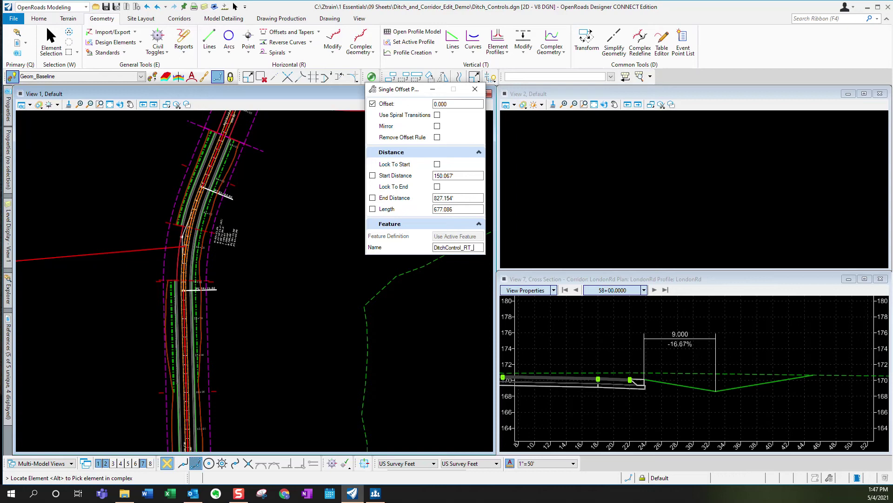
{"action": "type", "text": "56+25"}
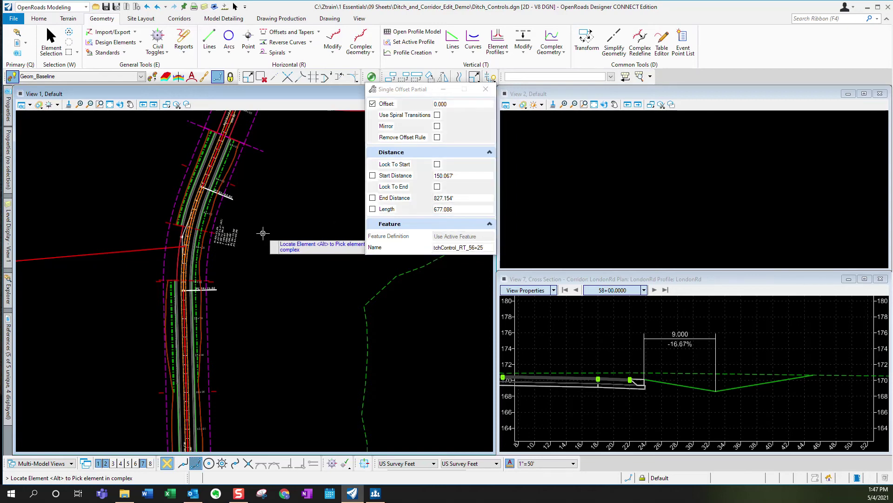
Step: Offset the ditch line by 0.000 from its start point to near station 63+00
{"action": "left_click", "coordinate": [255, 291]}
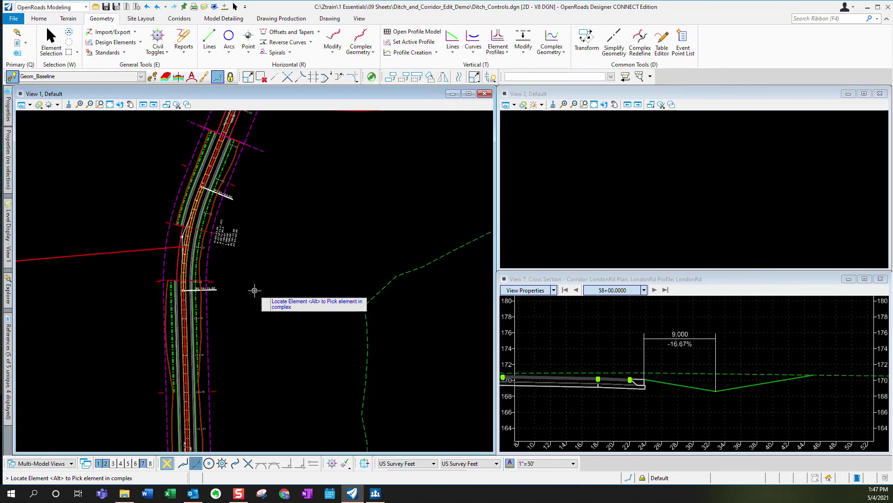
{"action": "scroll", "coordinate": [226, 294], "scroll_direction": "up", "scroll_amount": 2}
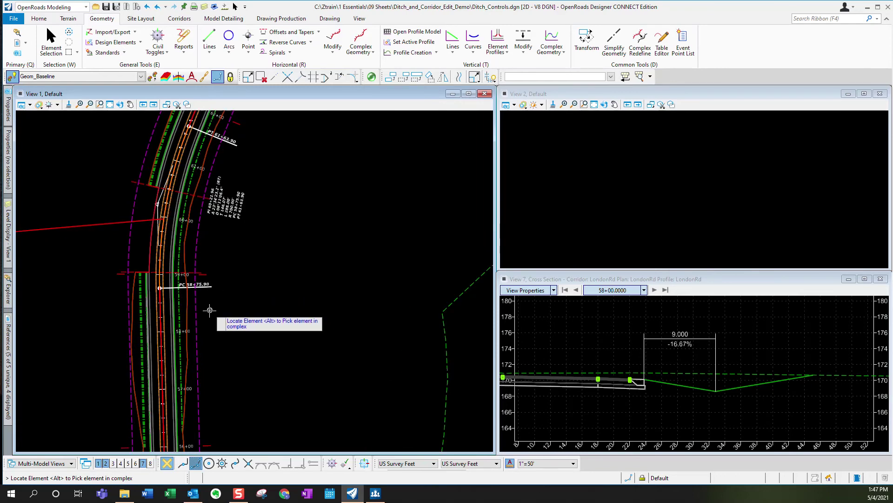
{"action": "left_click", "coordinate": [178, 319]}
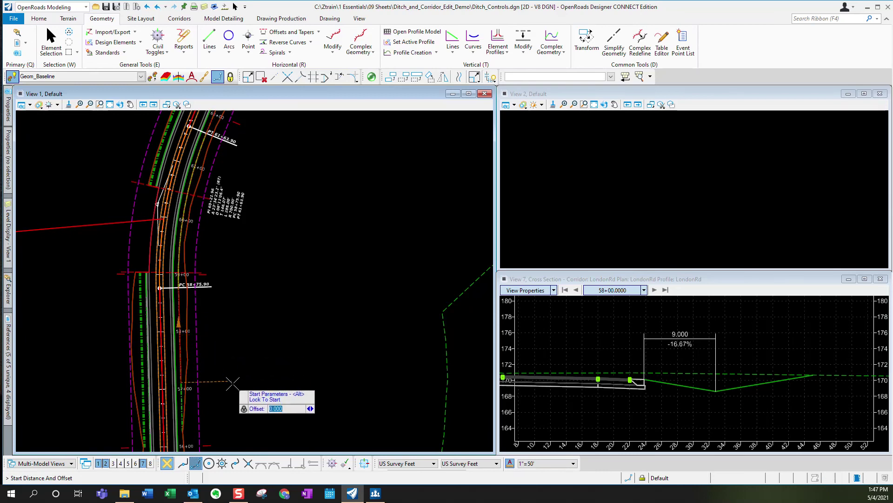
{"action": "scroll", "coordinate": [251, 372], "scroll_direction": "up", "scroll_amount": 2}
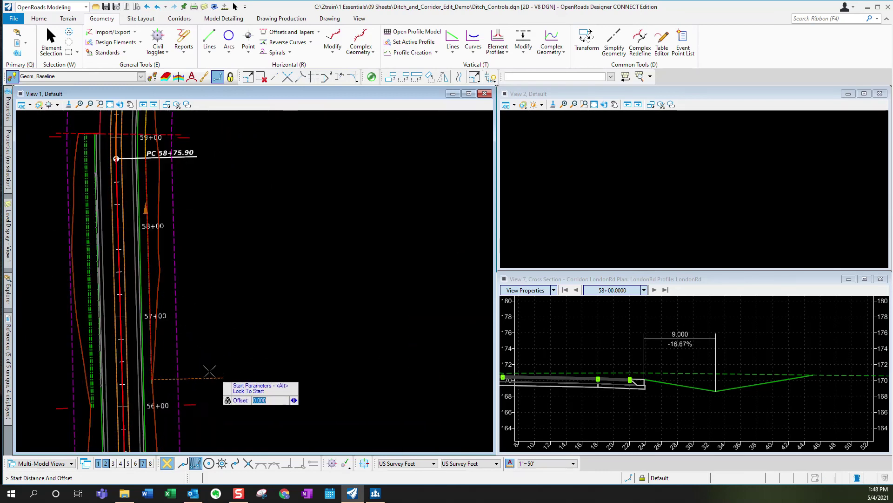
{"action": "left_click", "coordinate": [181, 381]}
{"action": "scroll", "coordinate": [205, 353], "scroll_direction": "down", "scroll_amount": 3}
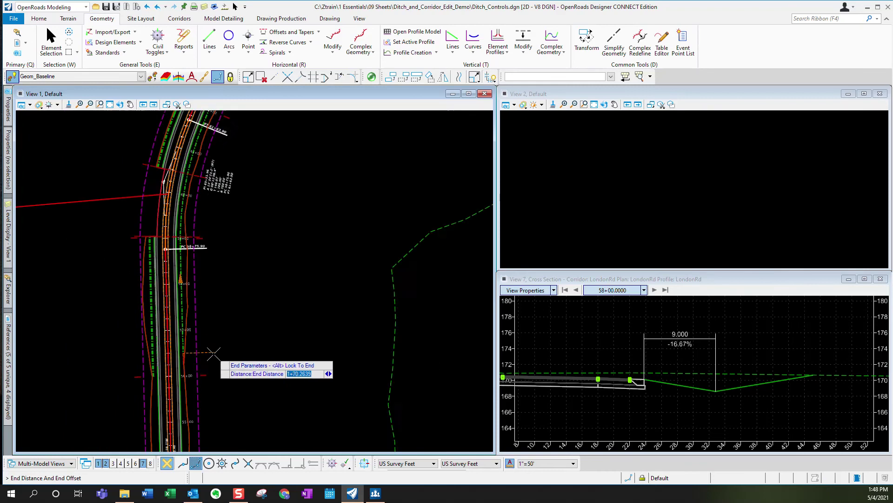
{"action": "scroll", "coordinate": [209, 293], "scroll_direction": "down", "scroll_amount": 1}
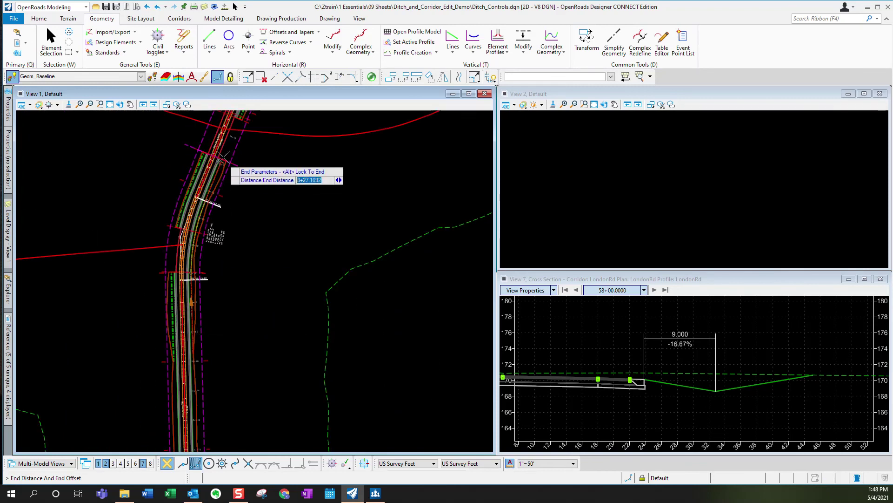
{"action": "scroll", "coordinate": [221, 147], "scroll_direction": "up", "scroll_amount": 1}
{"action": "scroll", "coordinate": [221, 148], "scroll_direction": "up", "scroll_amount": 1}
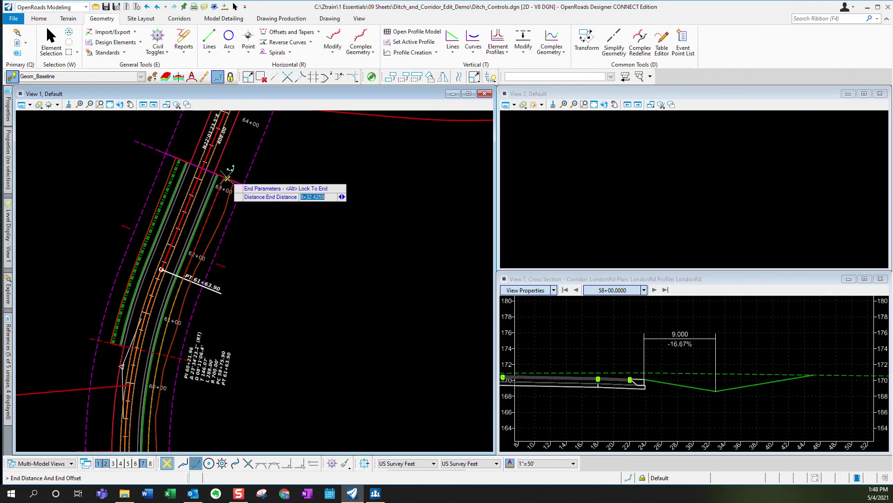
{"action": "scroll", "coordinate": [220, 181], "scroll_direction": "up", "scroll_amount": 2}
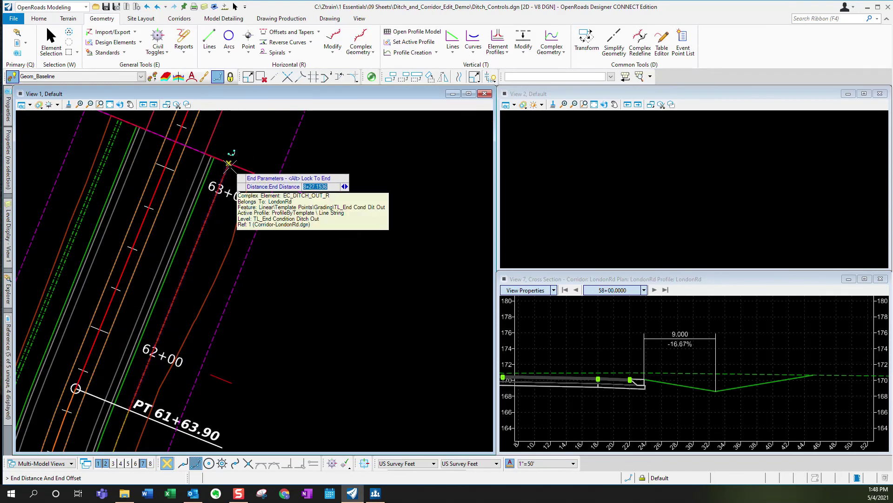
{"action": "left_click", "coordinate": [276, 200]}
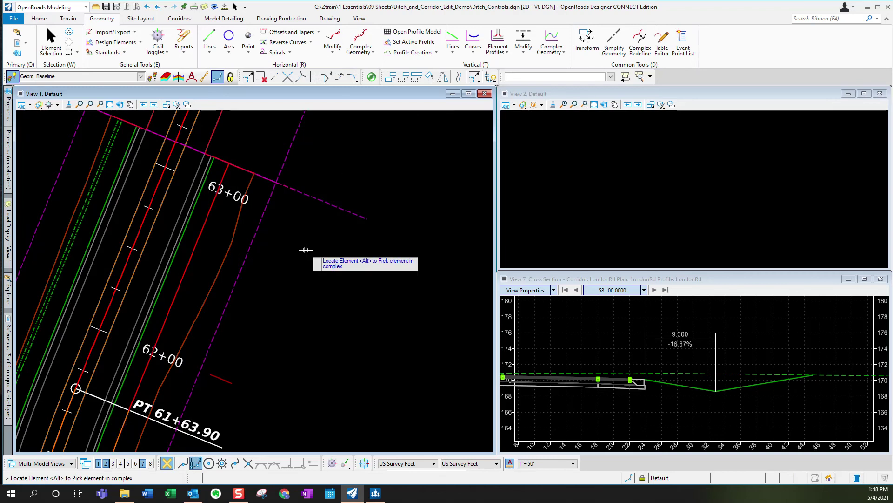
{"action": "scroll", "coordinate": [316, 249], "scroll_direction": "down", "scroll_amount": 3}
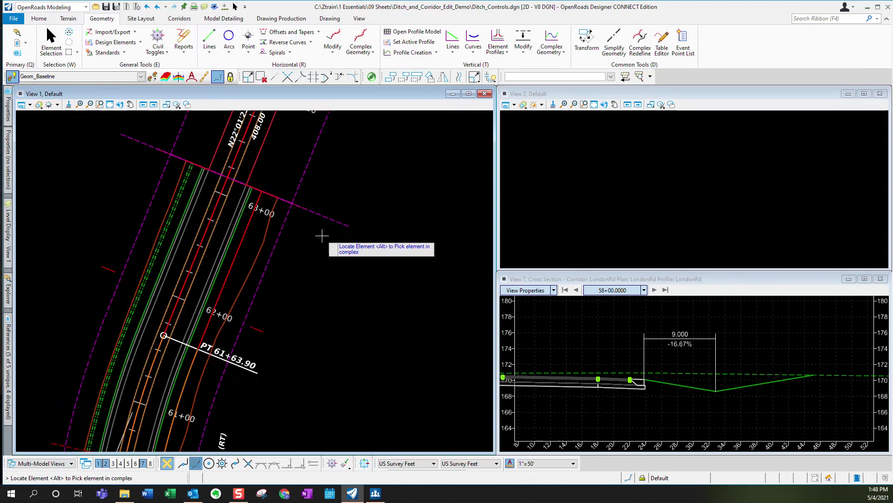
Step: Turn off display of the Corridor-LondonRd.dgn reference in the References panel
{"action": "scroll", "coordinate": [315, 221], "scroll_direction": "down", "scroll_amount": 1}
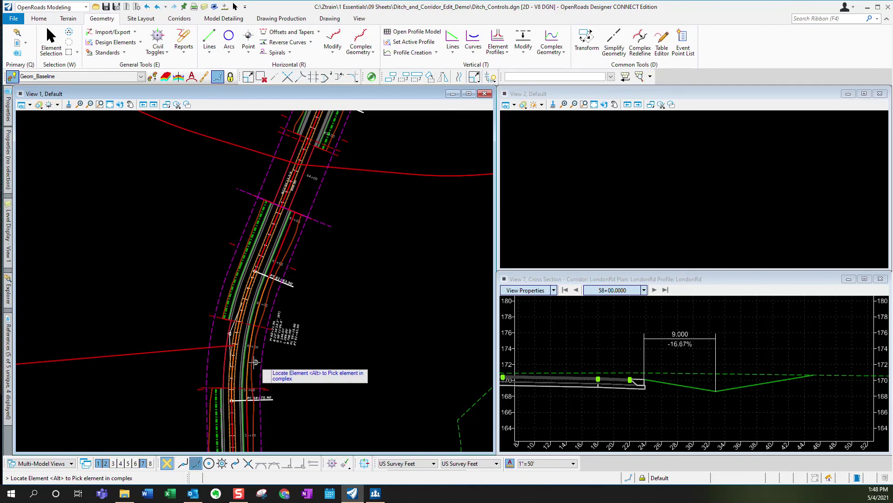
{"action": "left_click", "coordinate": [8, 370]}
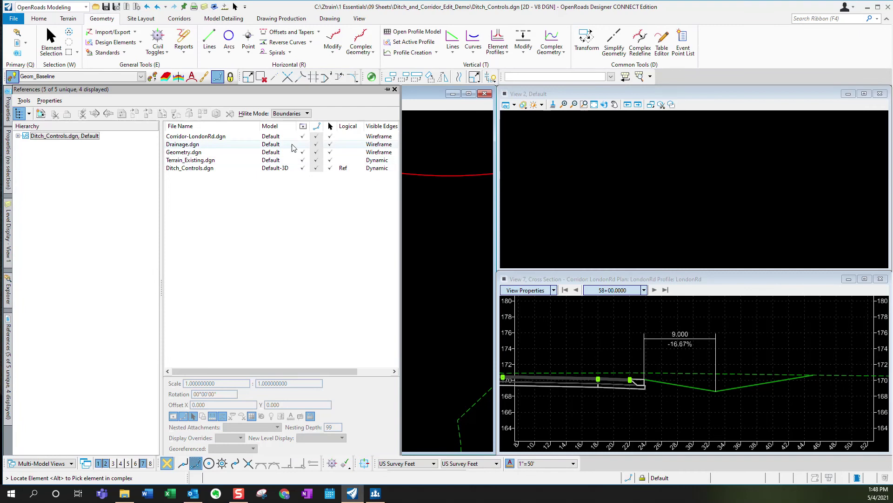
{"action": "left_click", "coordinate": [303, 136]}
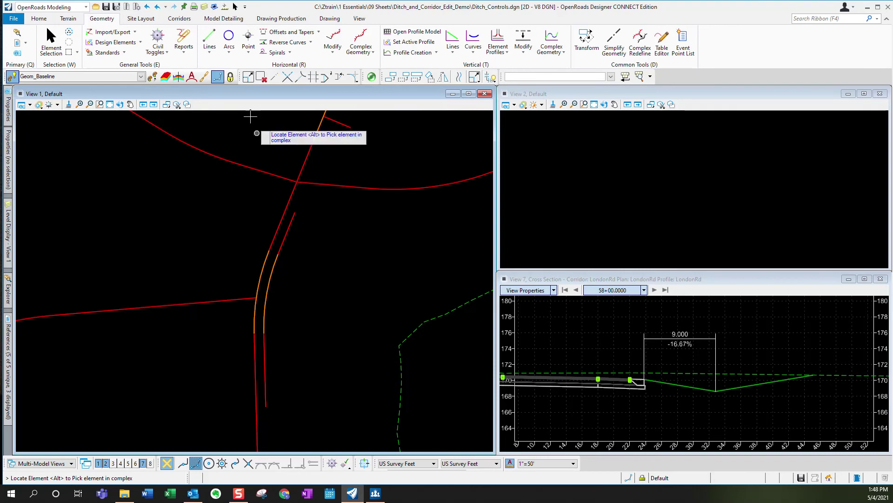
Step: Select the ditch control line and open its profile model in View 2
{"action": "left_click", "coordinate": [52, 37]}
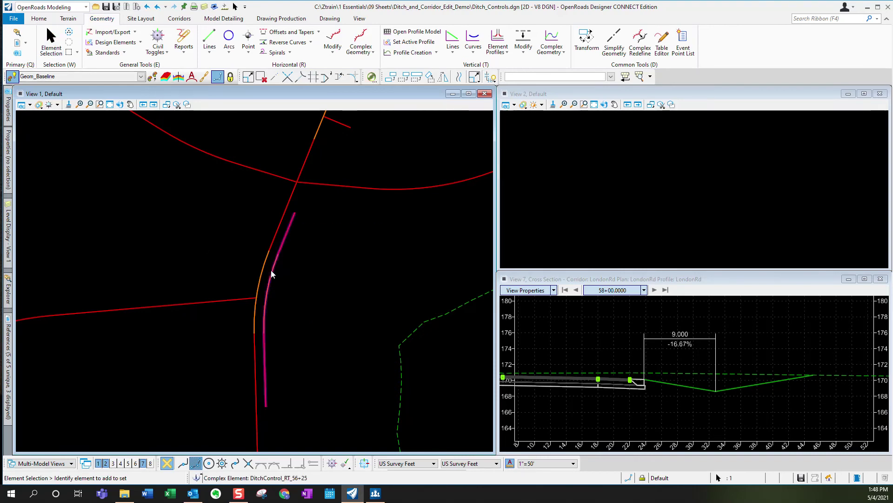
{"action": "left_click", "coordinate": [272, 271]}
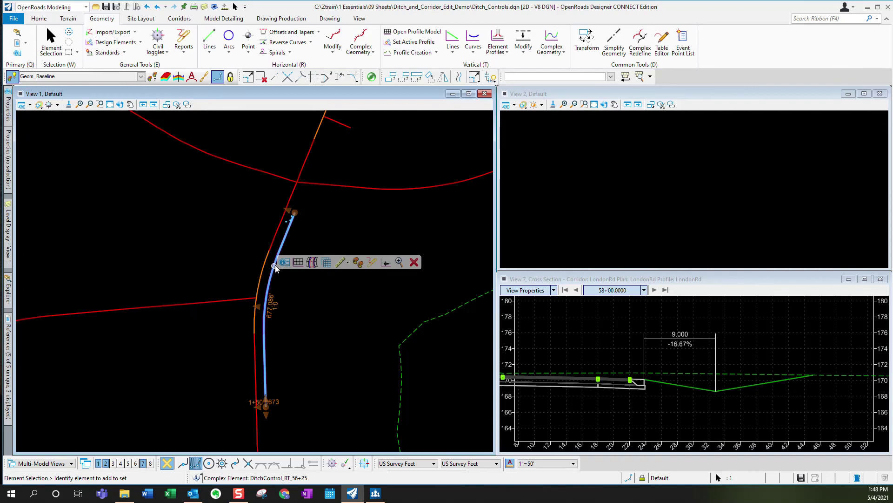
{"action": "left_click", "coordinate": [293, 261]}
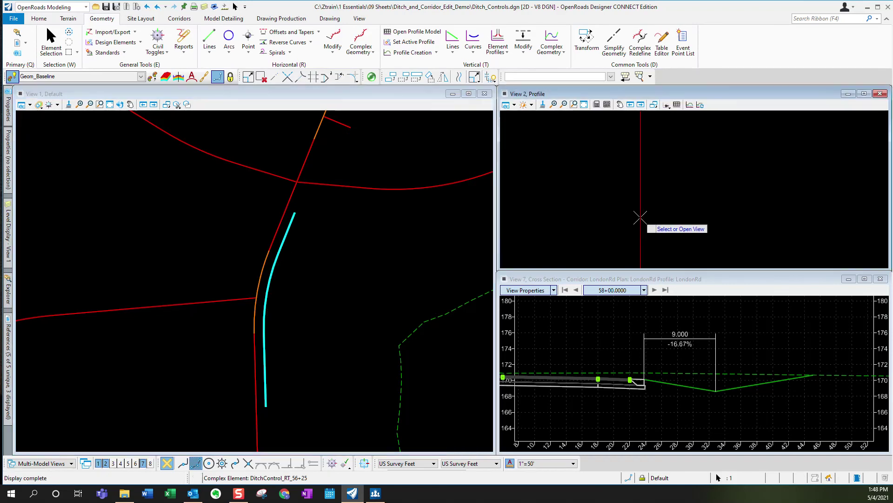
{"action": "left_click", "coordinate": [640, 218]}
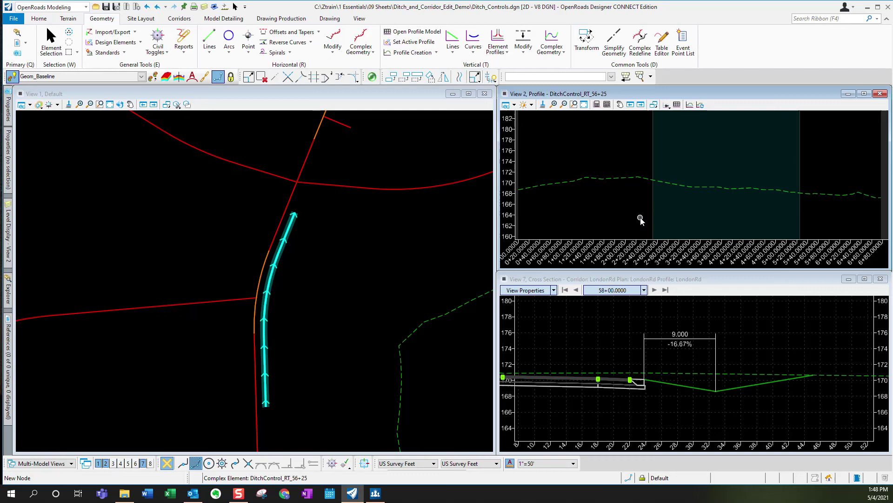
{"action": "mouse_move", "coordinate": [8, 377]}
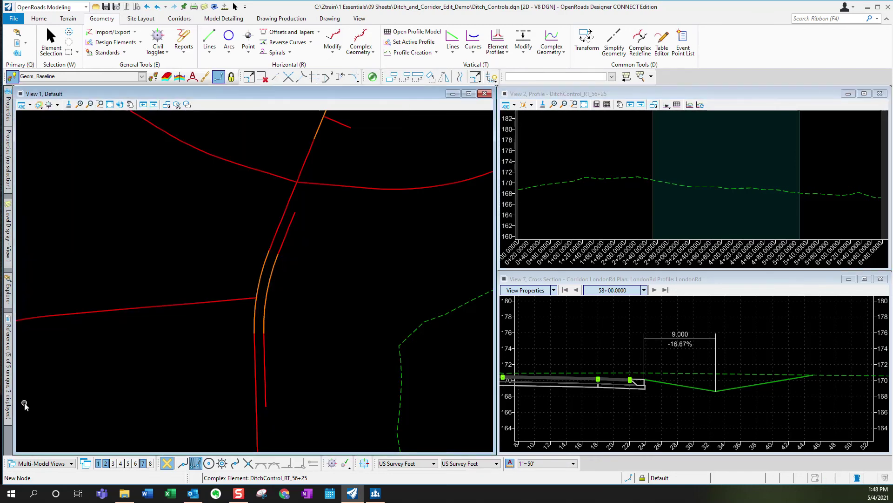
{"action": "mouse_move", "coordinate": [8, 400]}
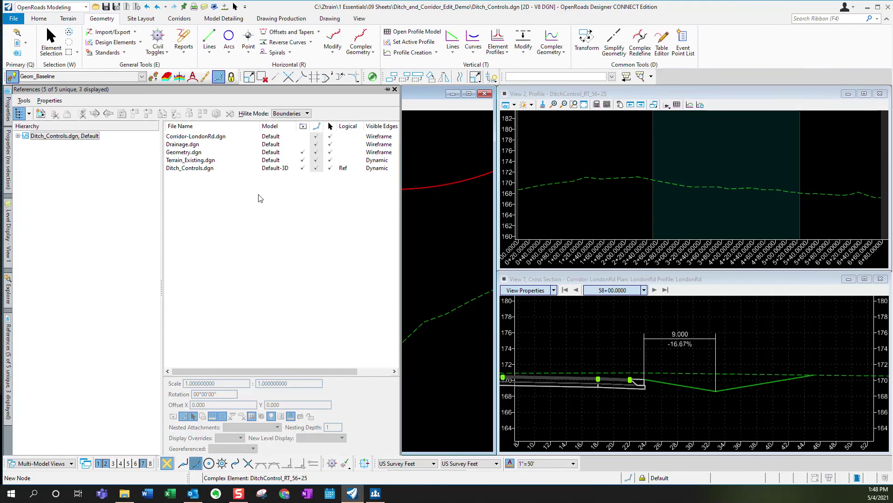
Step: Redisplay Corridor-LondonRd.dgn and draw a corner rectangle around the ground profile in View 2
{"action": "left_click", "coordinate": [303, 136]}
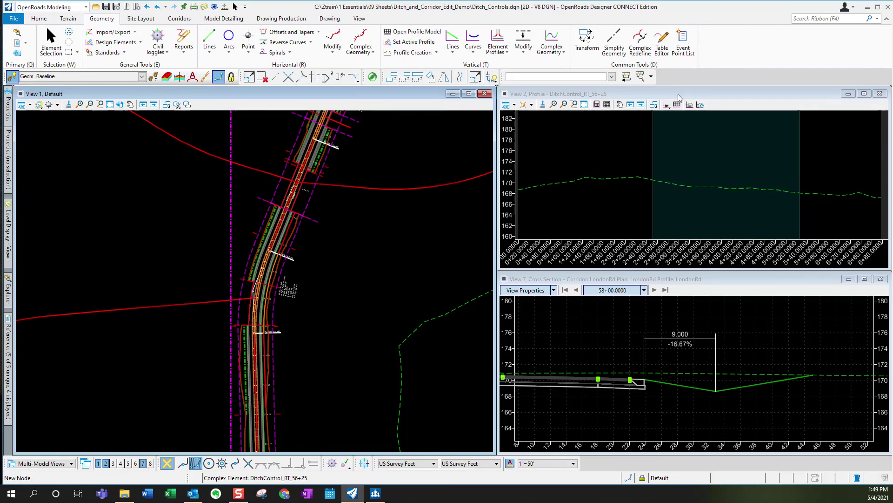
{"action": "left_click", "coordinate": [627, 159]}
{"action": "scroll", "coordinate": [626, 159], "scroll_direction": "down", "scroll_amount": 2}
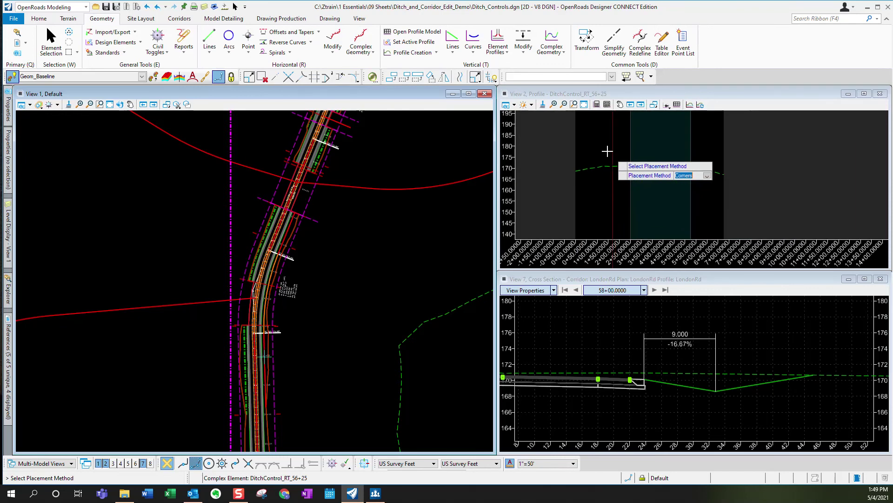
{"action": "left_click", "coordinate": [577, 140]}
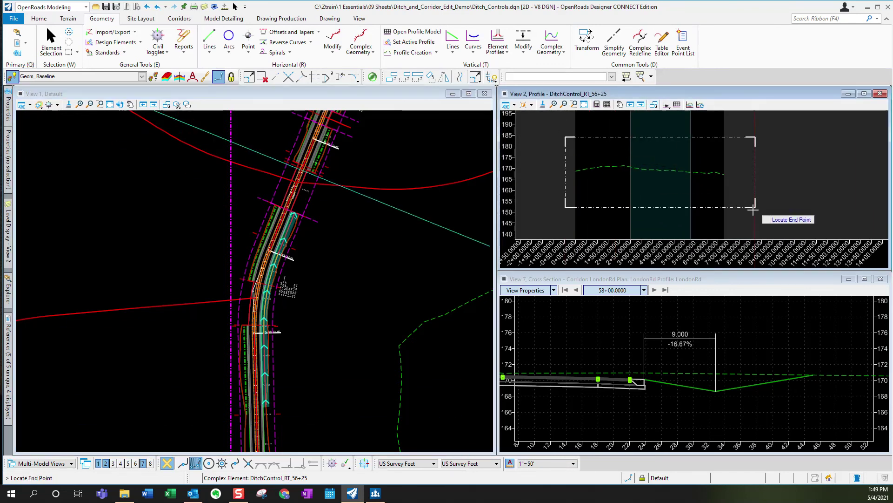
{"action": "left_click", "coordinate": [749, 213]}
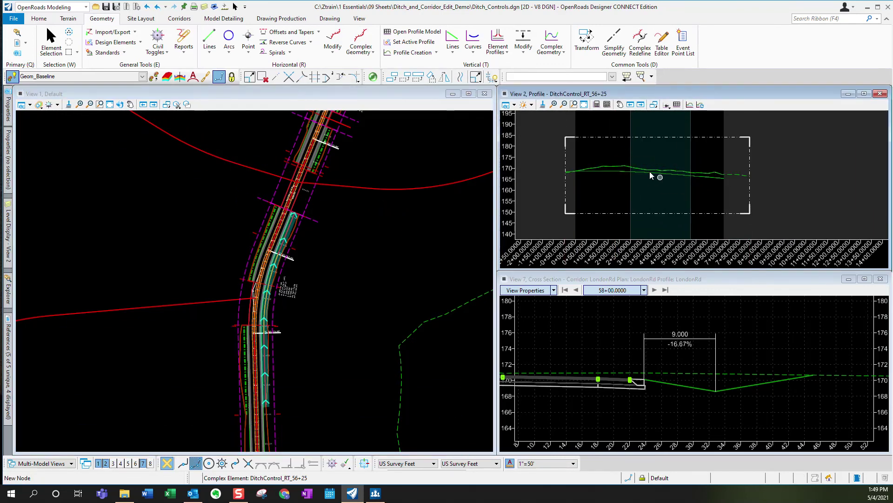
Step: Zoom in on the DitchControl_RT_56+25 ground lines and enable Civil AccuDraw
{"action": "scroll", "coordinate": [591, 175], "scroll_direction": "up", "scroll_amount": 1}
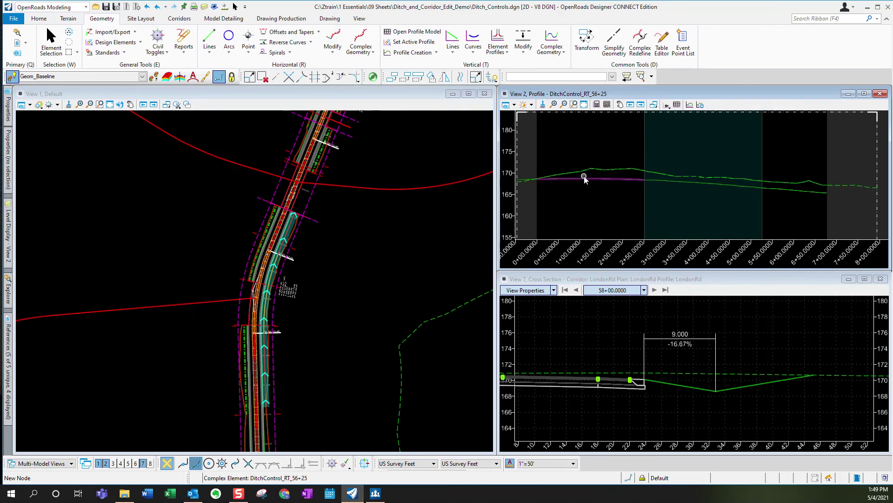
{"action": "mouse_move", "coordinate": [570, 180]}
{"action": "scroll", "coordinate": [572, 183], "scroll_direction": "up", "scroll_amount": 1}
{"action": "mouse_move", "coordinate": [608, 181]}
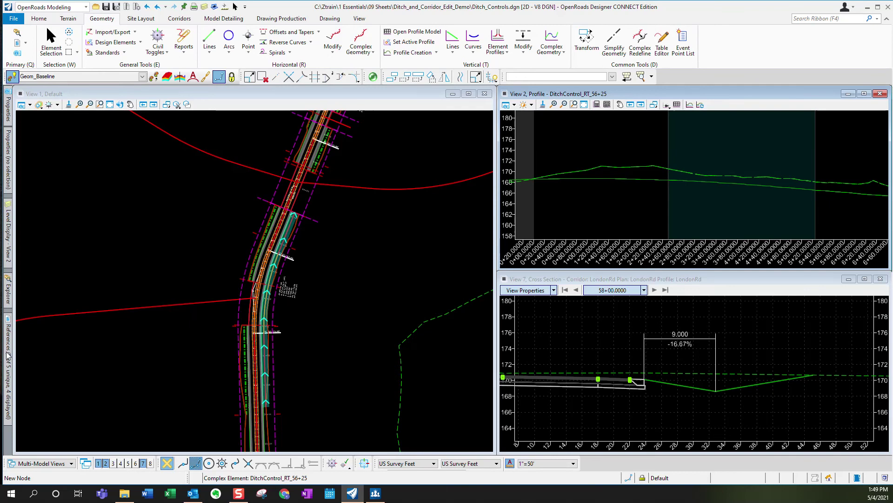
{"action": "mouse_move", "coordinate": [8, 356]}
{"action": "left_click", "coordinate": [332, 463]}
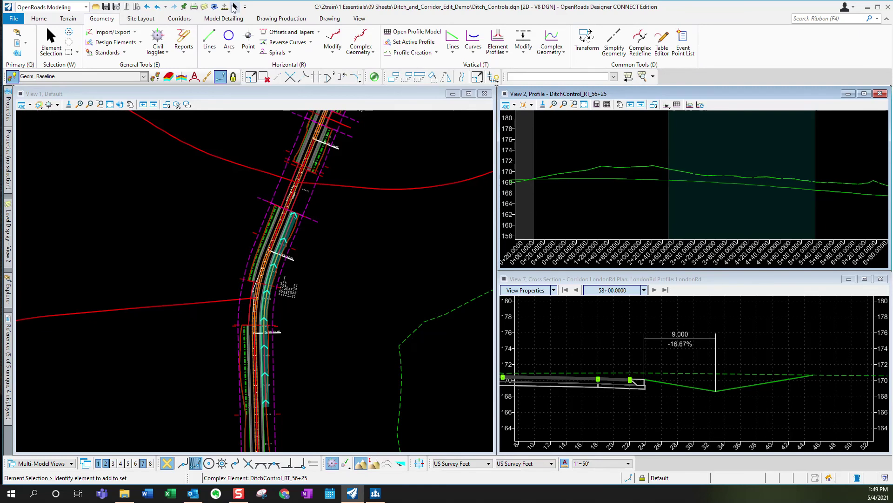
Step: Analyze points on the ditch profile to read stations and elevations at its high point
{"action": "left_click", "coordinate": [248, 41]}
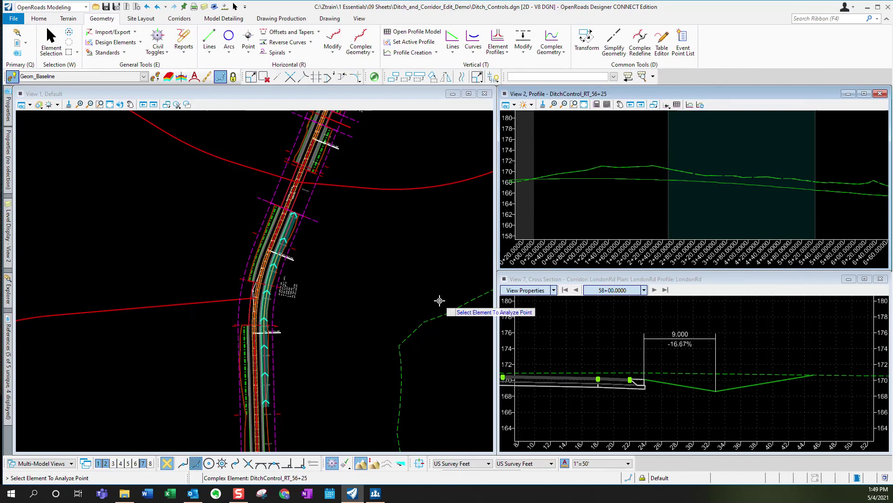
{"action": "left_click", "coordinate": [601, 167]}
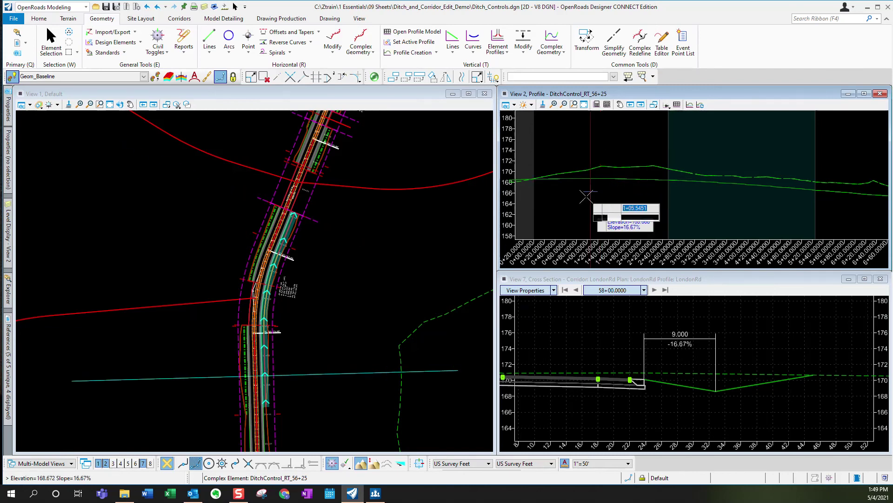
{"action": "scroll", "coordinate": [558, 181], "scroll_direction": "up", "scroll_amount": 2}
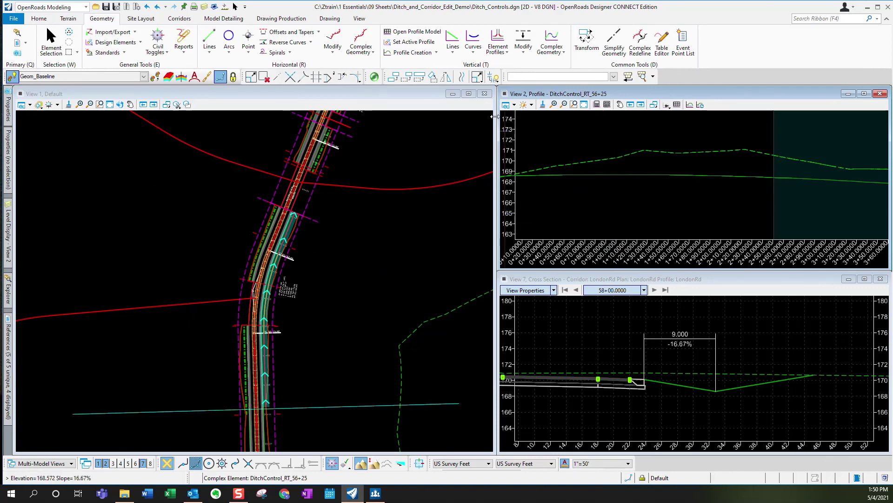
Step: Begin a Profile Line Between Points with its start at station 1+00
{"action": "left_click", "coordinate": [453, 44]}
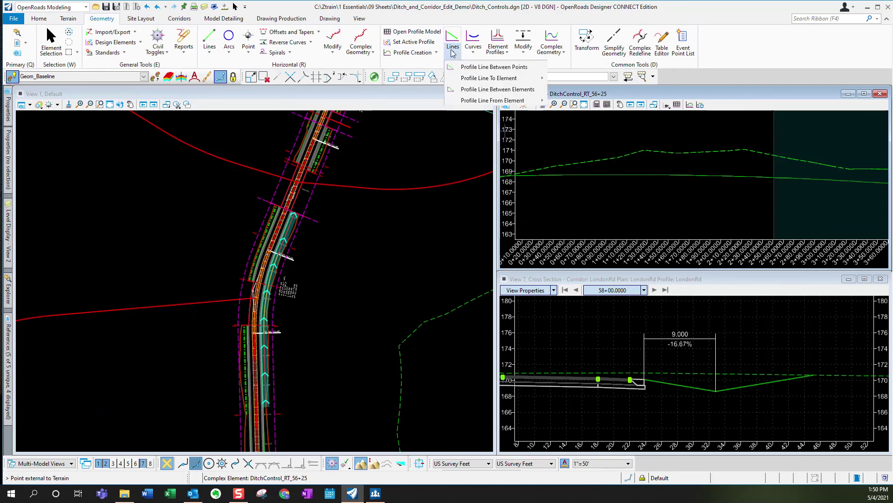
{"action": "left_click", "coordinate": [472, 68]}
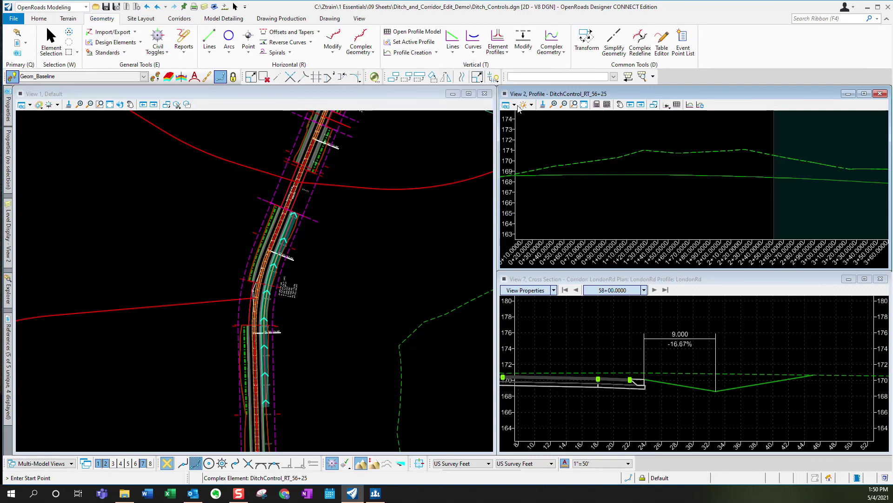
{"action": "left_click", "coordinate": [615, 175]}
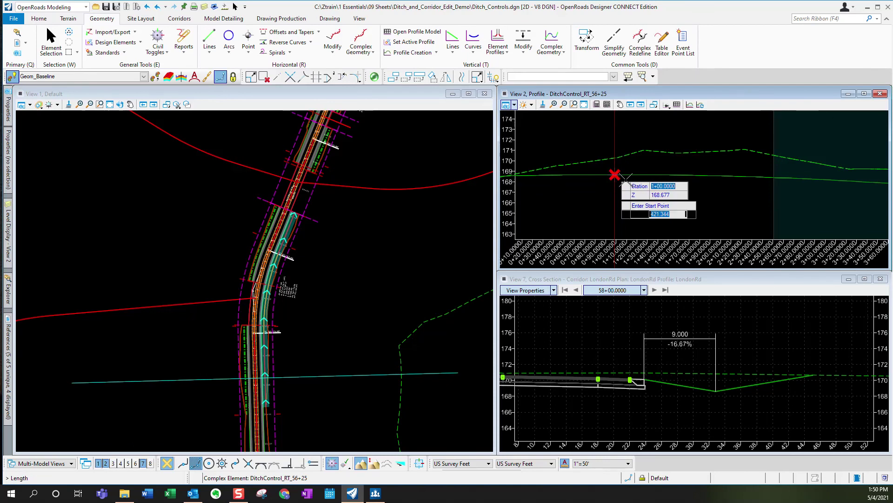
{"action": "mouse_move", "coordinate": [374, 77]}
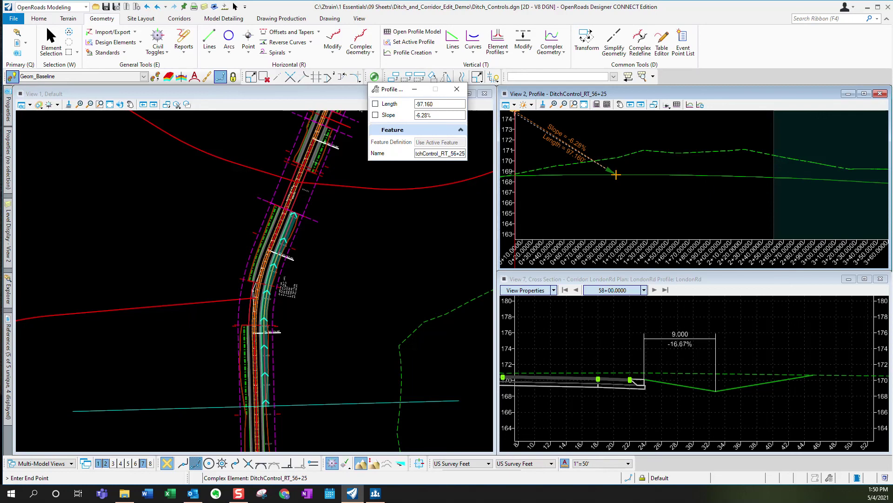
{"action": "left_click", "coordinate": [615, 174]}
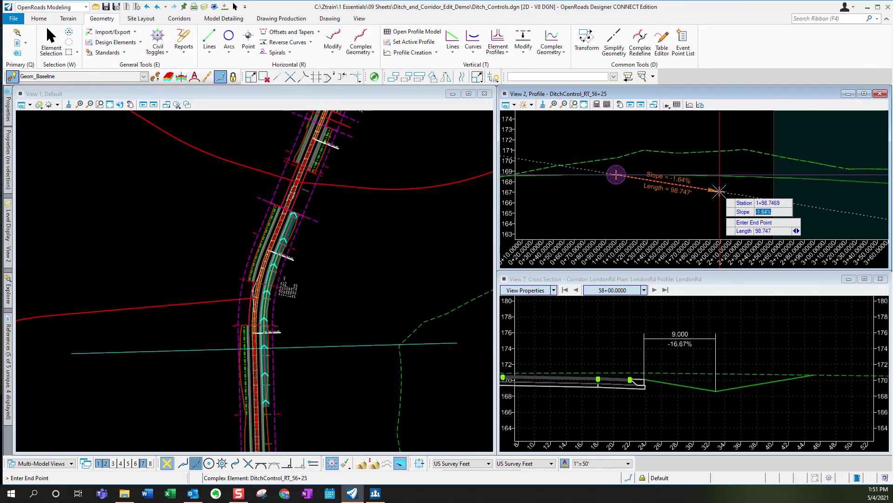
Step: Lock the slope at -0.50% and end the line at the backslope intersection near 5+21
{"action": "type", "text": "-0.5"}
{"action": "key", "text": "Tab"}
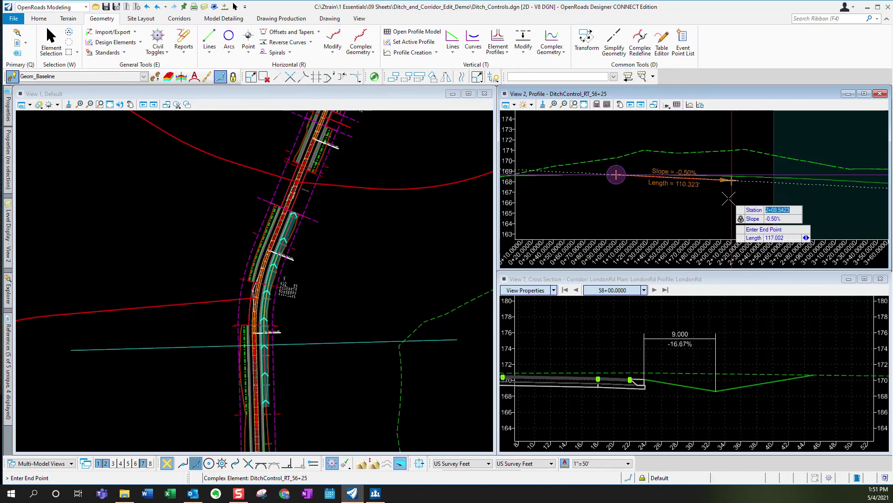
{"action": "scroll", "coordinate": [651, 200], "scroll_direction": "down", "scroll_amount": 1}
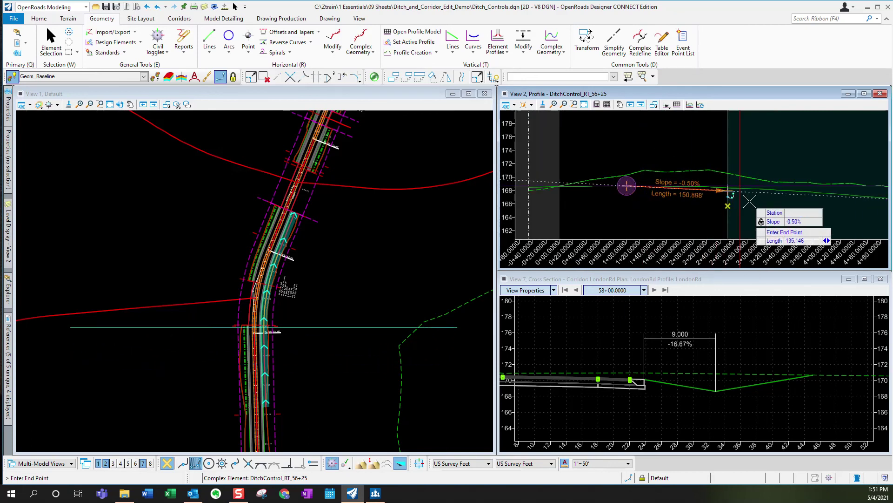
{"action": "scroll", "coordinate": [663, 205], "scroll_direction": "down", "scroll_amount": 1}
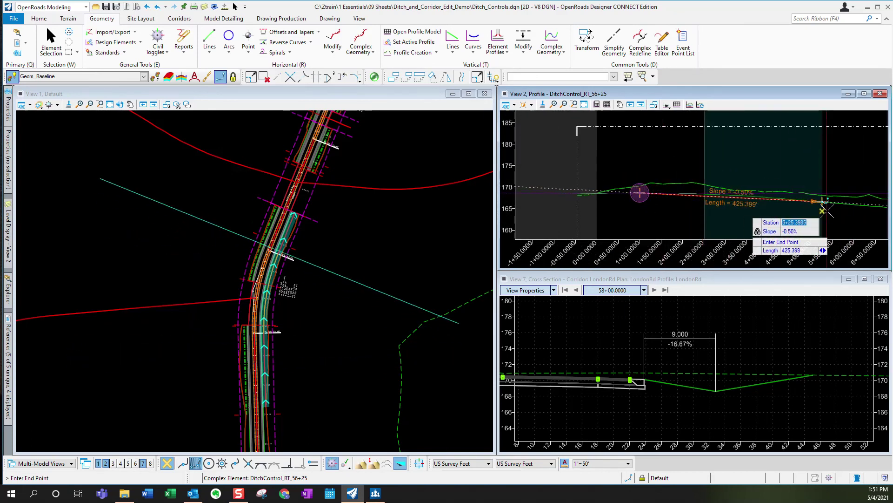
{"action": "scroll", "coordinate": [810, 198], "scroll_direction": "up", "scroll_amount": 3}
{"action": "scroll", "coordinate": [768, 205], "scroll_direction": "up", "scroll_amount": 2}
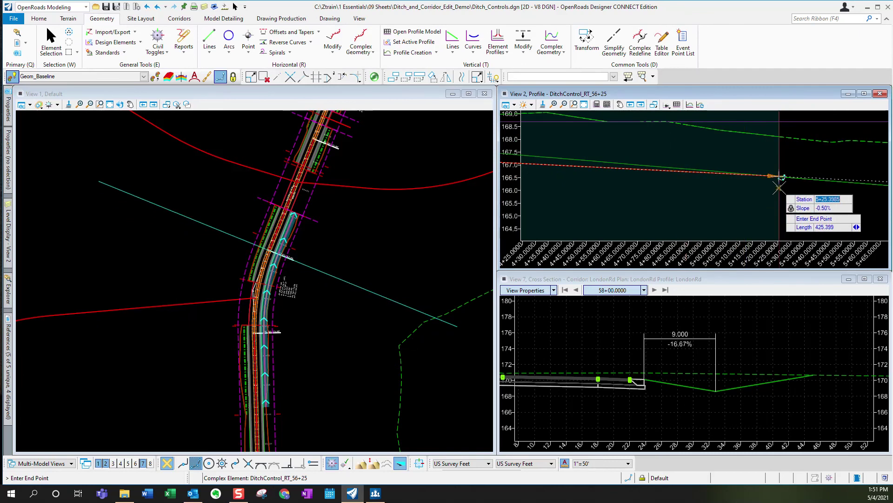
{"action": "scroll", "coordinate": [769, 184], "scroll_direction": "up", "scroll_amount": 2}
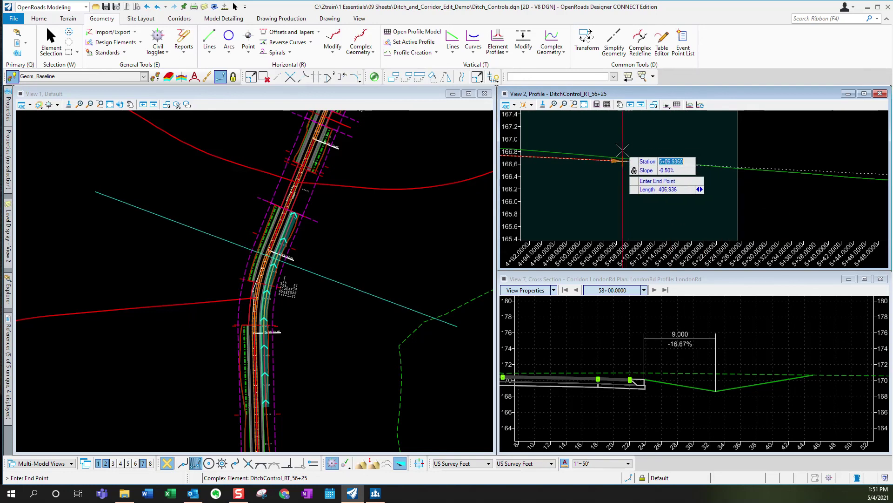
{"action": "left_click", "coordinate": [290, 76]}
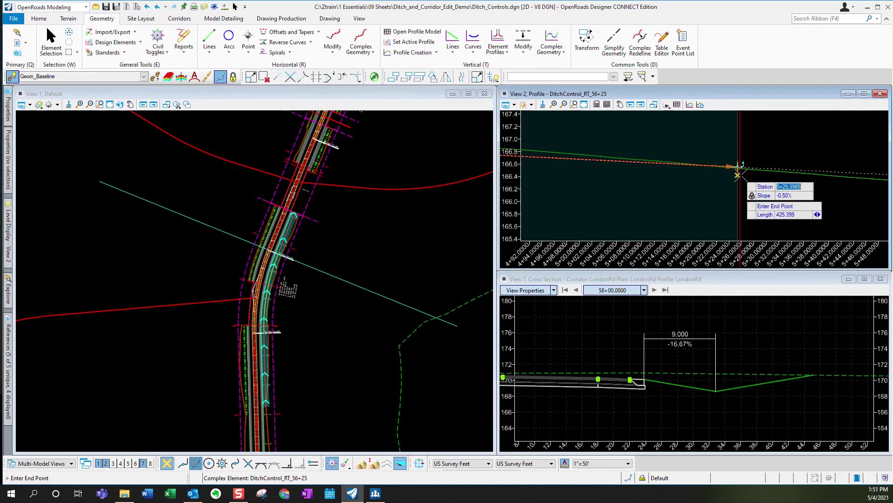
{"action": "scroll", "coordinate": [712, 164], "scroll_direction": "up", "scroll_amount": 9}
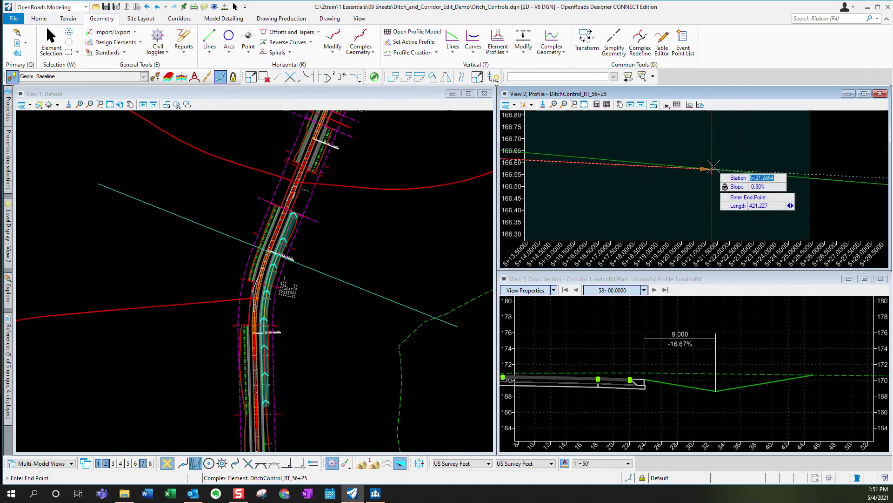
{"action": "scroll", "coordinate": [710, 171], "scroll_direction": "up", "scroll_amount": 5}
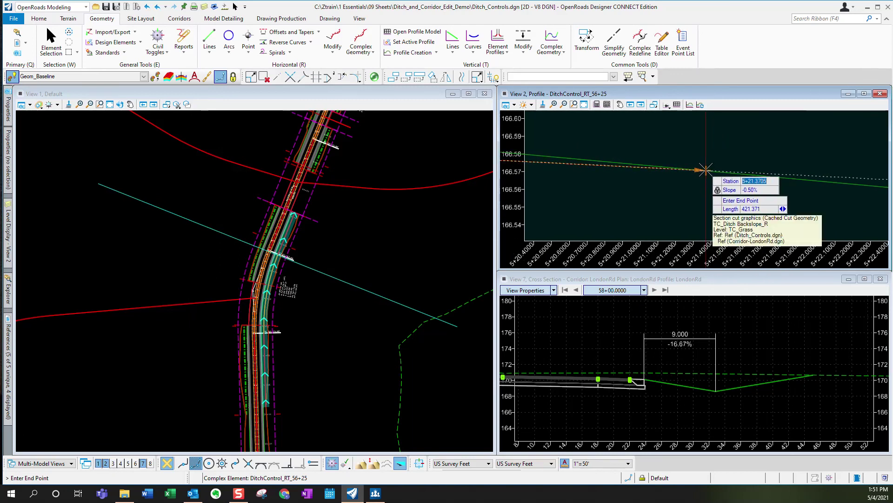
{"action": "left_click", "coordinate": [707, 169]}
{"action": "scroll", "coordinate": [740, 178], "scroll_direction": "down", "scroll_amount": 4}
{"action": "scroll", "coordinate": [739, 179], "scroll_direction": "down", "scroll_amount": 12}
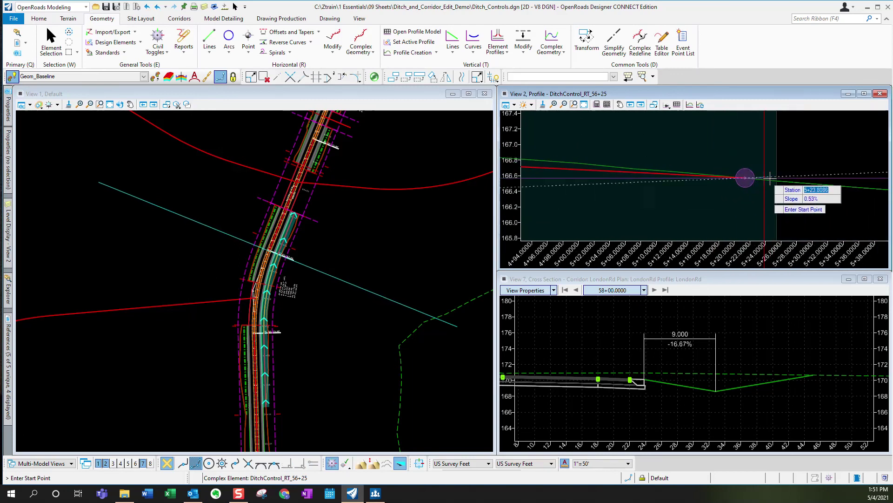
Step: Exit the line tool, then make the -0.50% line DitchControl_RT_56+25's active profile
{"action": "scroll", "coordinate": [776, 186], "scroll_direction": "down", "scroll_amount": 7}
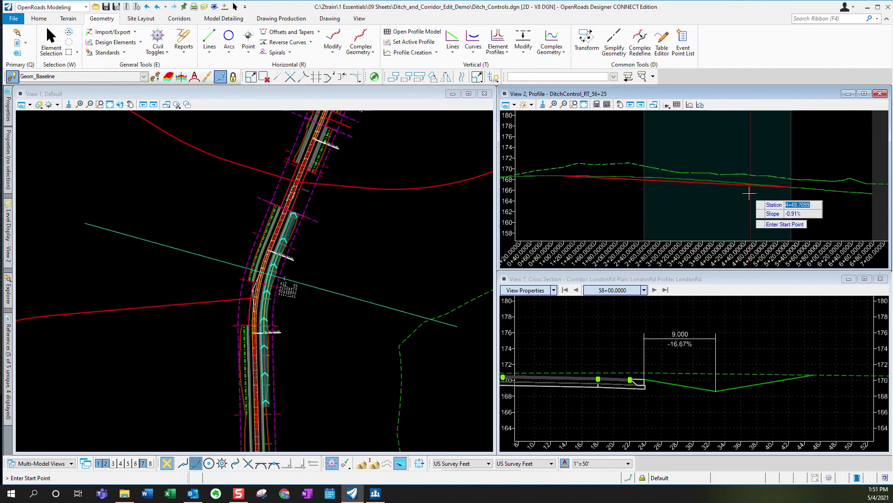
{"action": "right_click", "coordinate": [624, 207]}
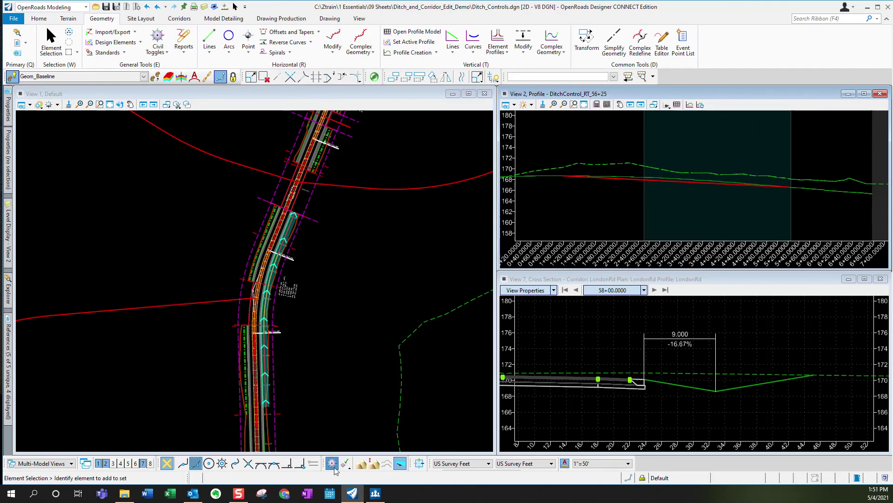
{"action": "left_click", "coordinate": [639, 179]}
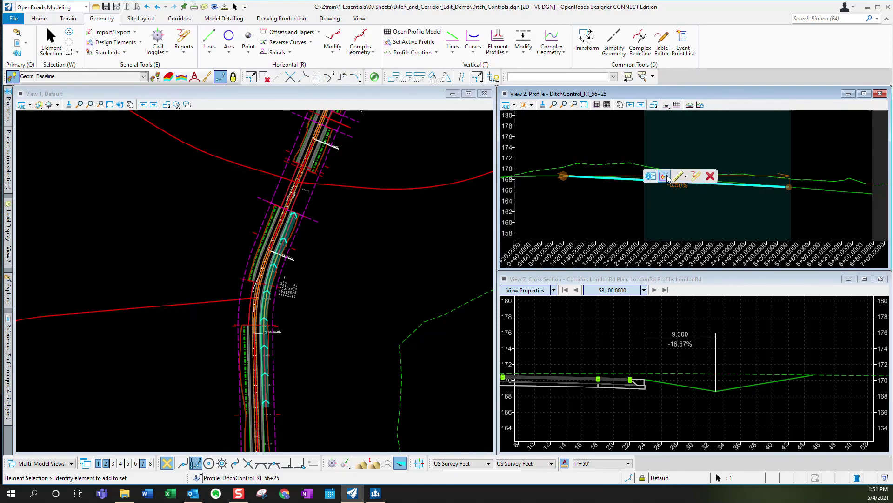
{"action": "left_click", "coordinate": [649, 176]}
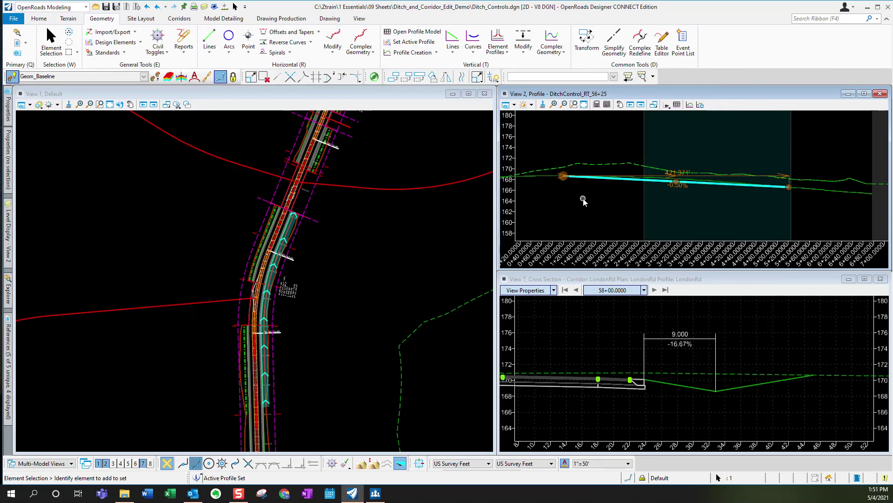
Step: Delete the 3D Cut Volume boundary from the DitchControl_RT_56+25 profile view
{"action": "scroll", "coordinate": [594, 214], "scroll_direction": "down", "scroll_amount": 2}
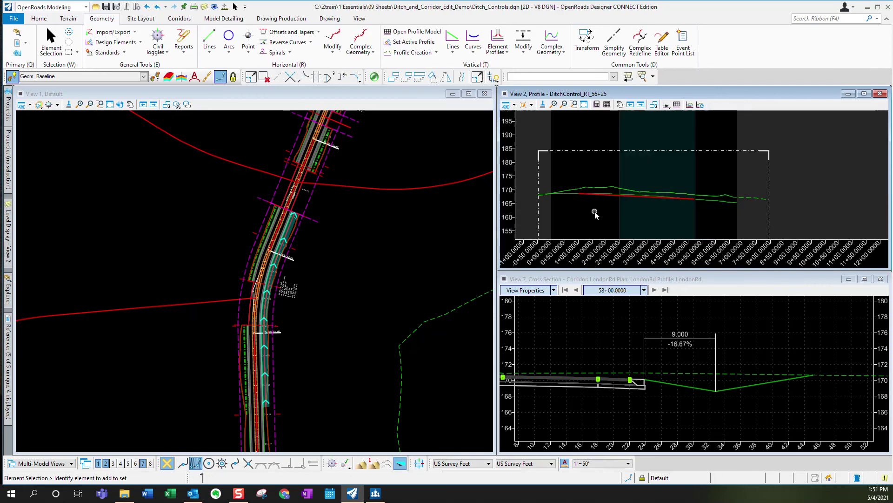
{"action": "left_click", "coordinate": [769, 180]}
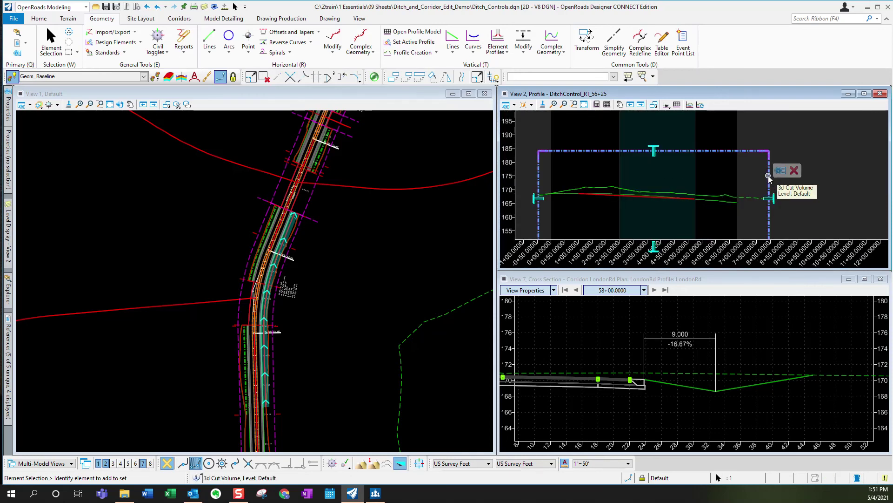
{"action": "left_click", "coordinate": [794, 171]}
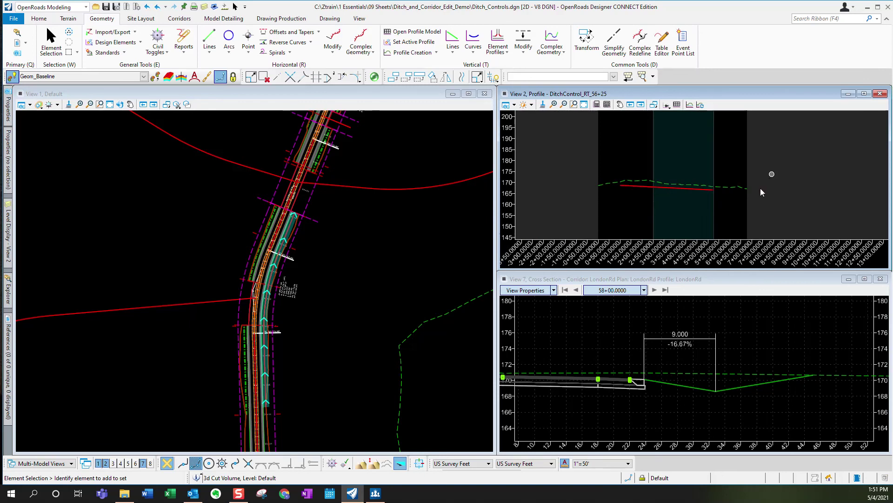
{"action": "scroll", "coordinate": [564, 217], "scroll_direction": "up", "scroll_amount": 2}
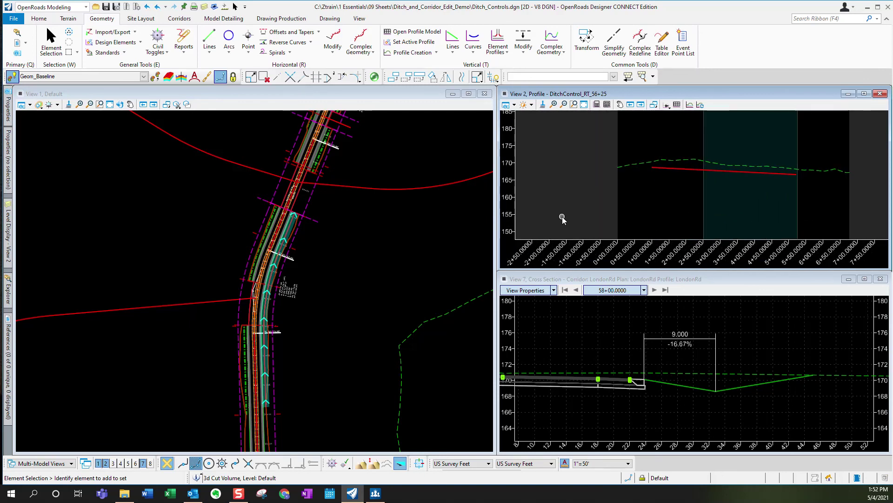